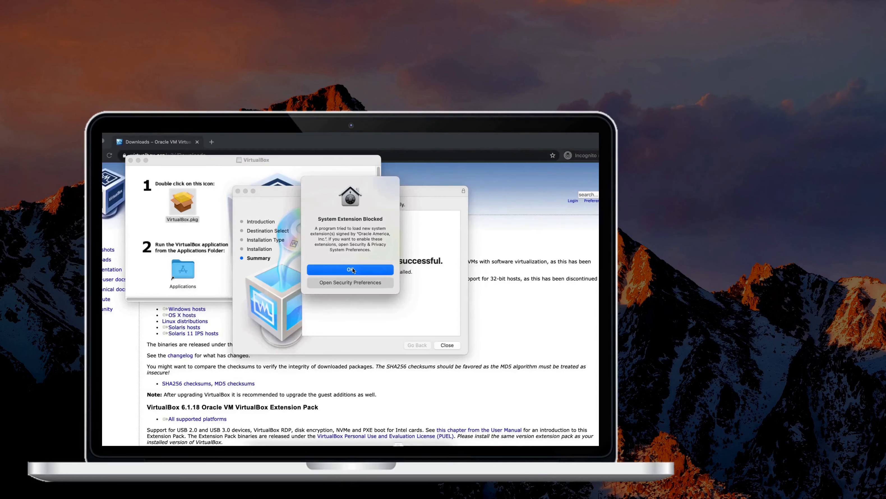
- Dismiss the blocked system extension alert, close the finished VirtualBox installer and start a new virtual machine
click(352, 270)
click(449, 346)
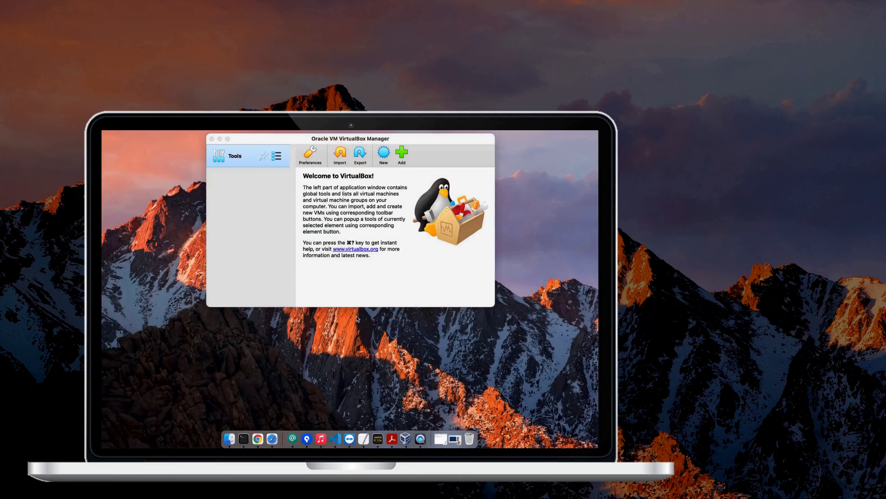
click(383, 154)
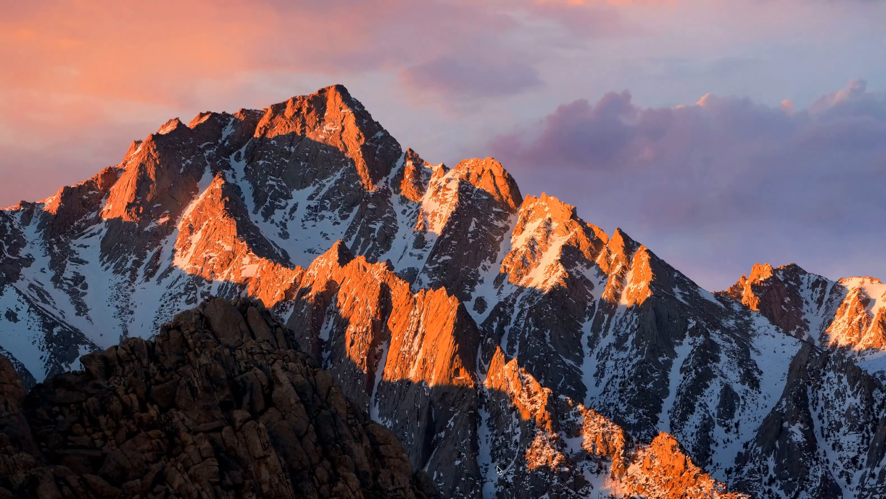
- Search the Mac for virtualbox and open VirtualBox.app
key(super+space)
text(virtualbox)
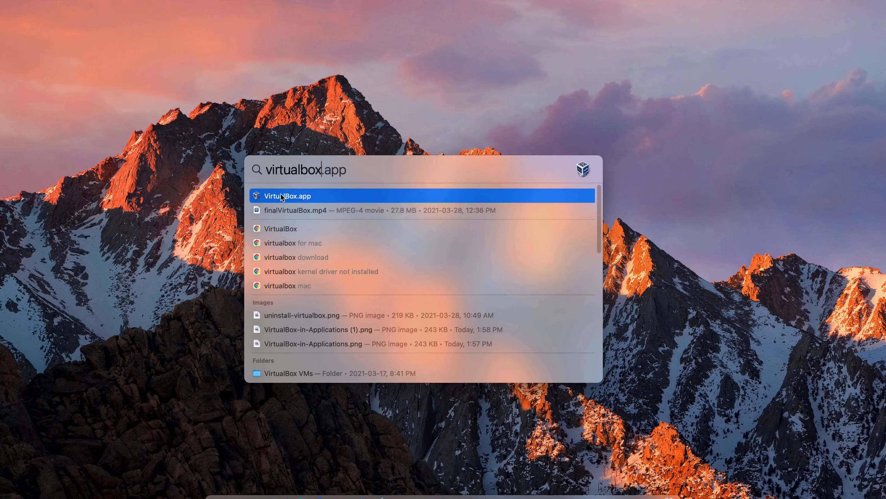
click(280, 196)
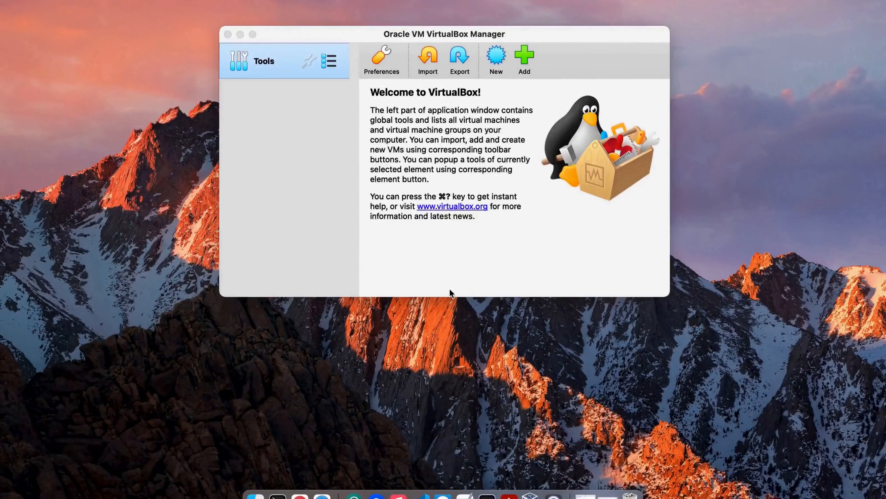
- Start a new virtual machine named Windows 10 with type Microsoft Windows and version Windows 10 (64-bit)
click(494, 55)
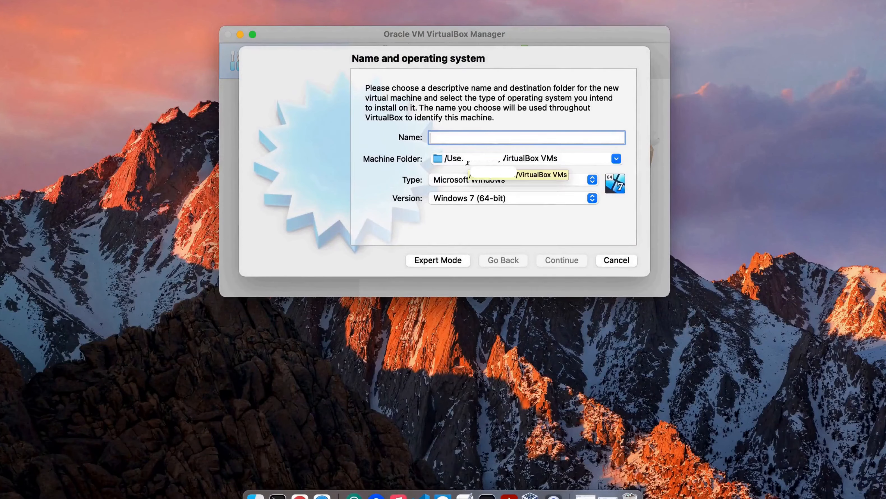
text(Windows)
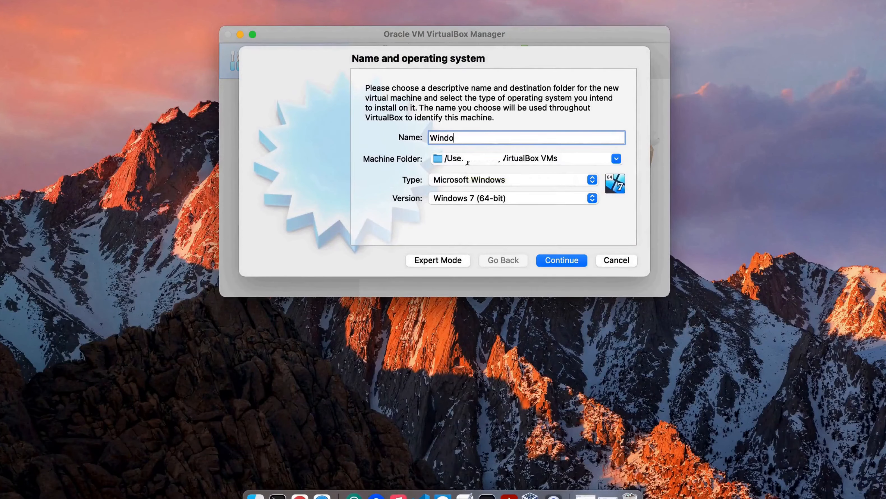
text( 10)
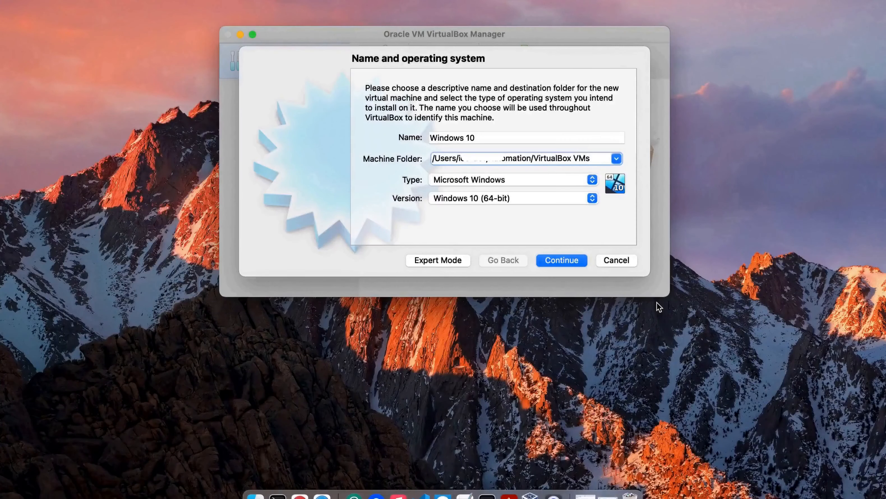
click(554, 262)
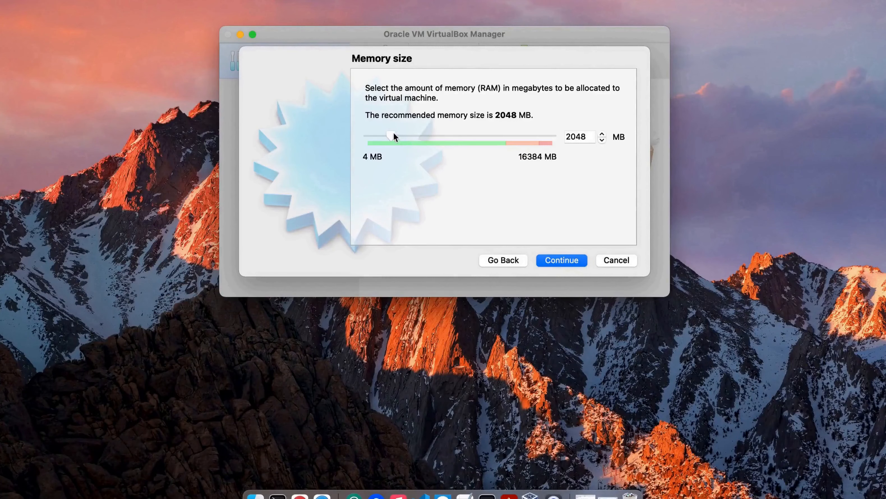
- Set the memory size to 2048 MB and choose to create a virtual hard disk now
drag(393, 137, 419, 137)
click(562, 260)
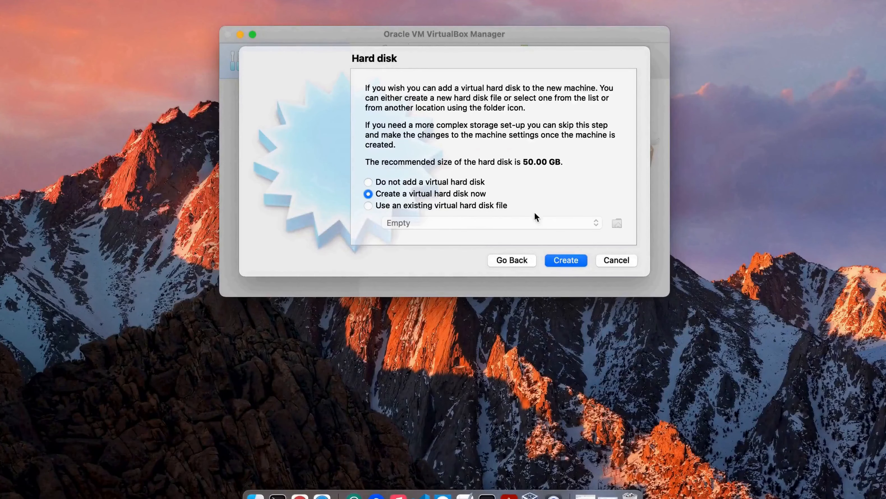
click(567, 260)
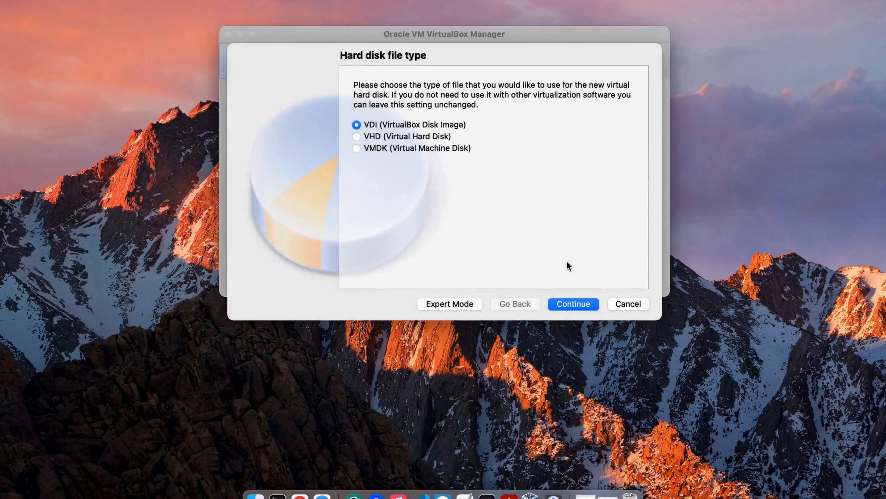
- Create the virtual hard disk as a dynamically allocated VDI file of 50.00 GB in the Windows 10 machine folder
click(567, 304)
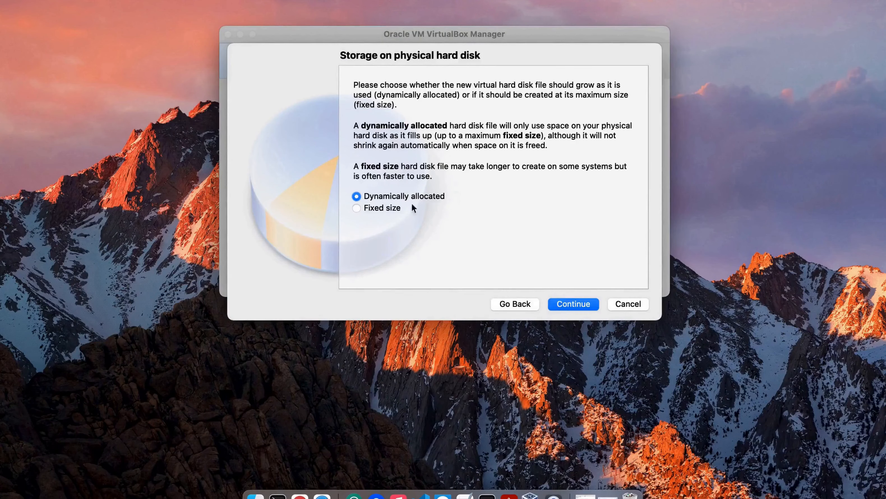
click(568, 304)
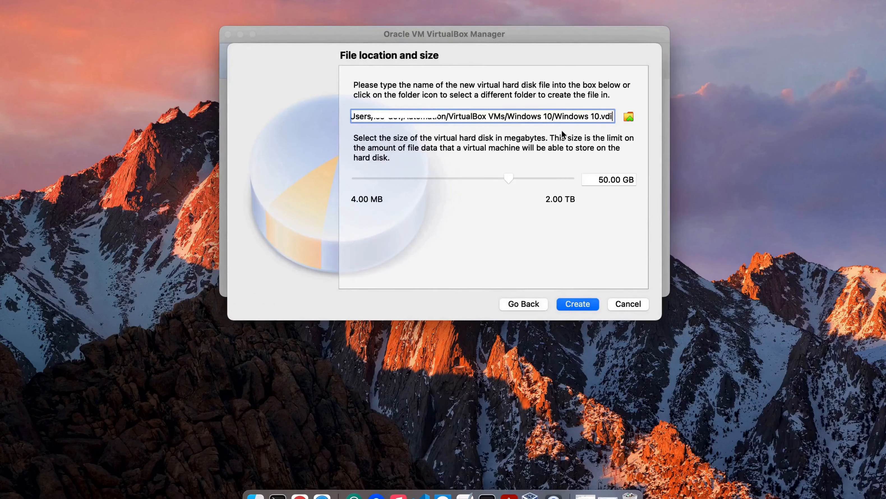
click(515, 117)
click(586, 305)
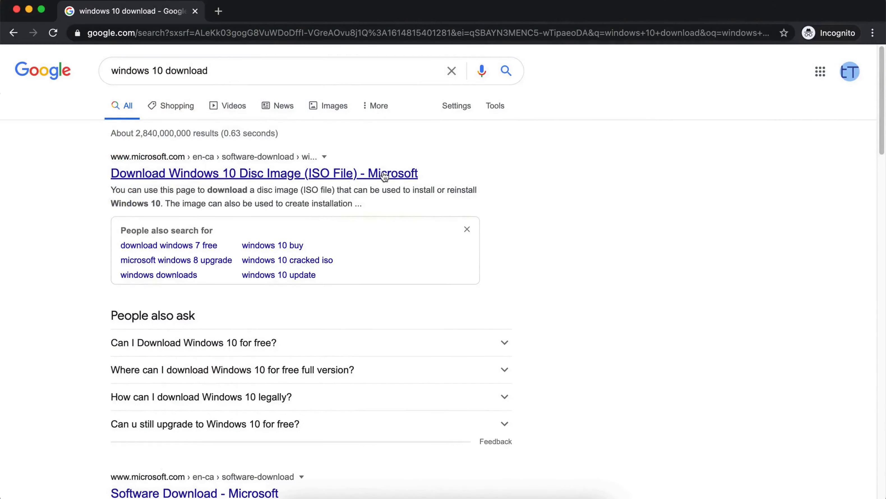
- Open Microsoft's Windows 10 disc image download page in the browser and confirm the Windows 10 edition
click(335, 177)
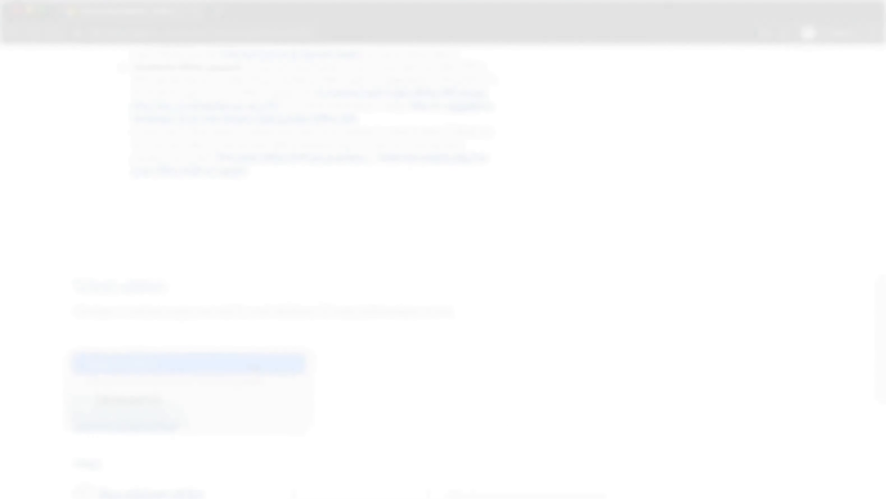
click(242, 400)
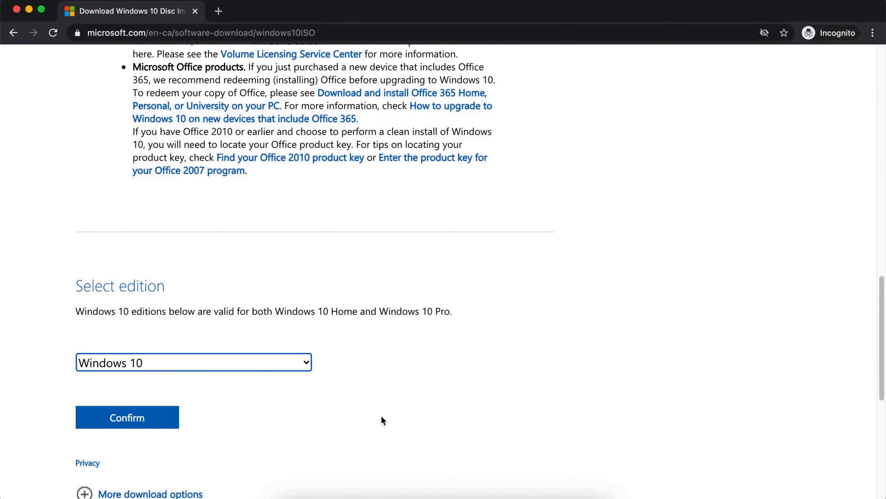
click(145, 419)
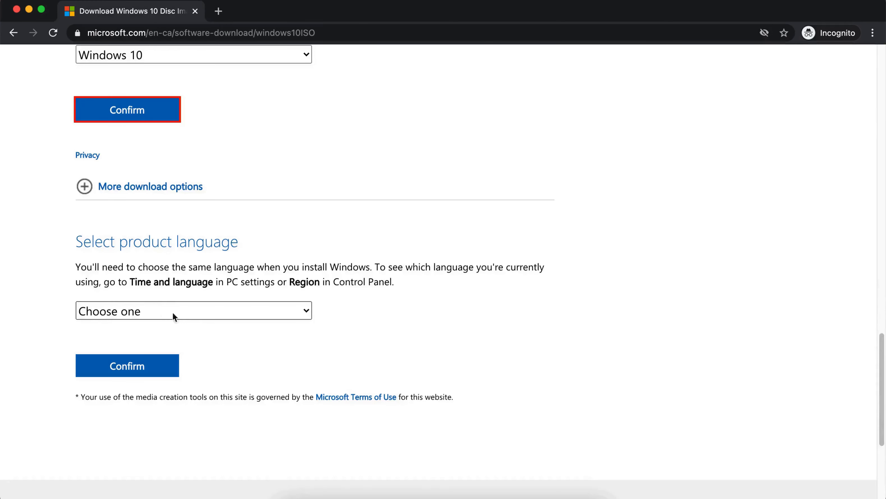
- Confirm English as the product language and download the 64-bit Windows 10 ISO
click(251, 311)
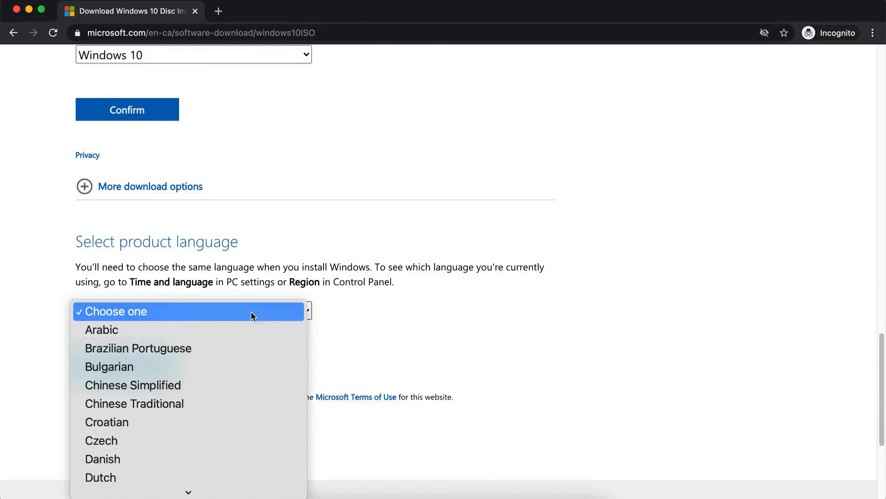
scroll(226, 383, down, 8)
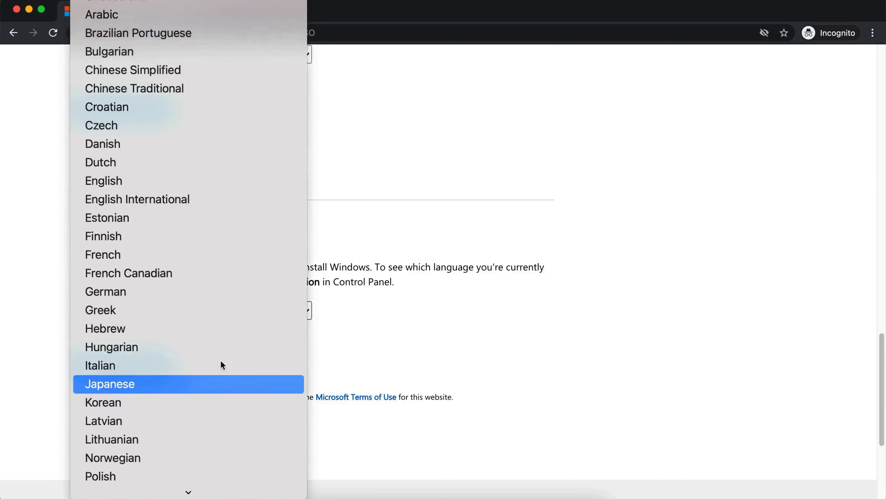
click(174, 185)
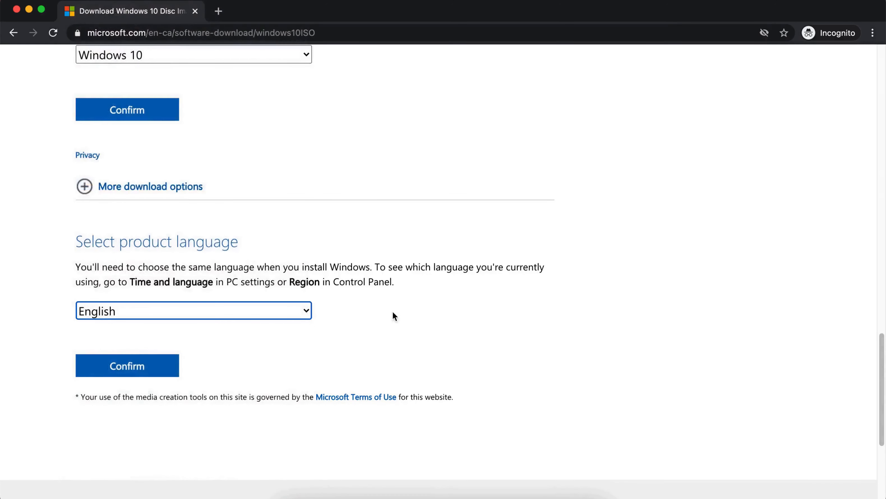
click(150, 371)
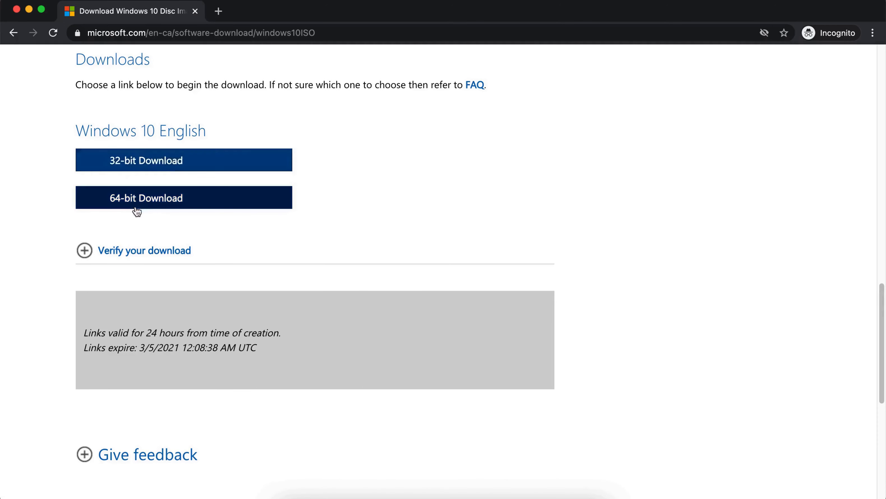
click(166, 208)
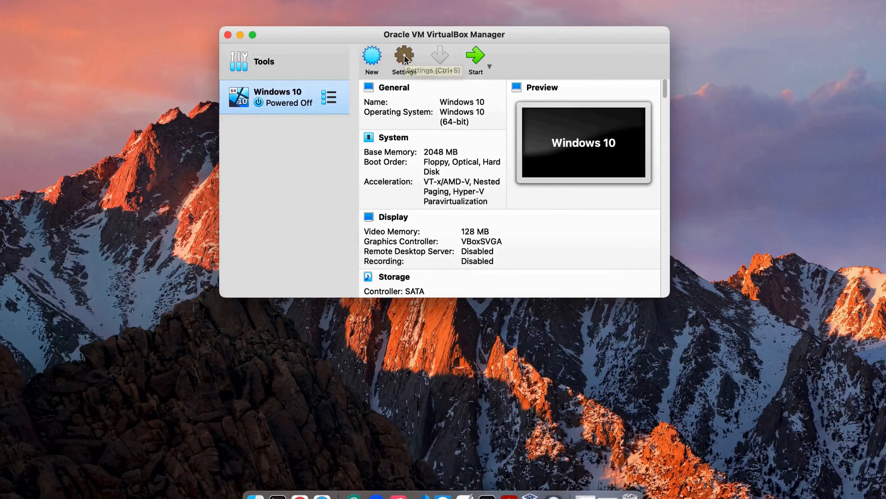
- In VirtualBox, open the Windows 10 machine's system settings and exclude Floppy from the boot order
click(404, 56)
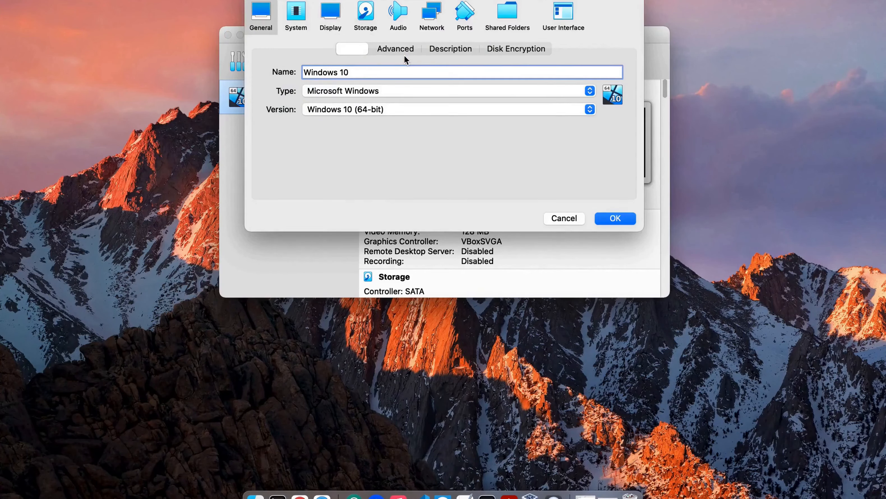
click(292, 14)
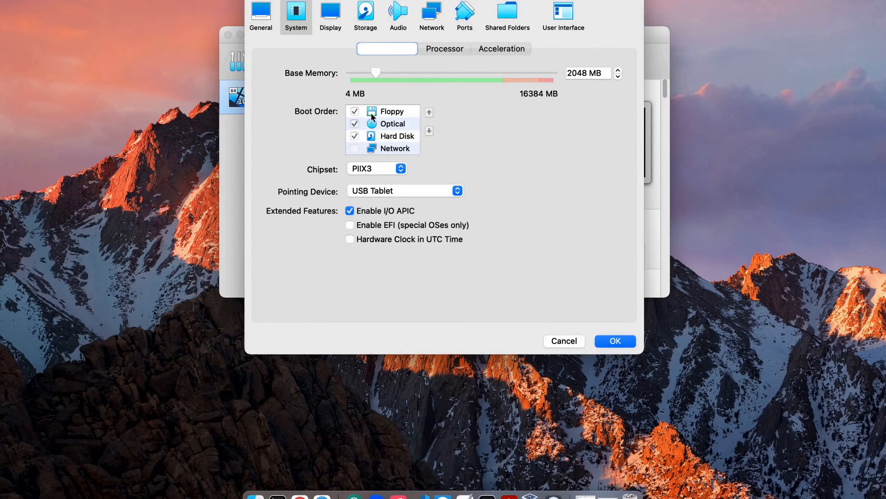
click(354, 111)
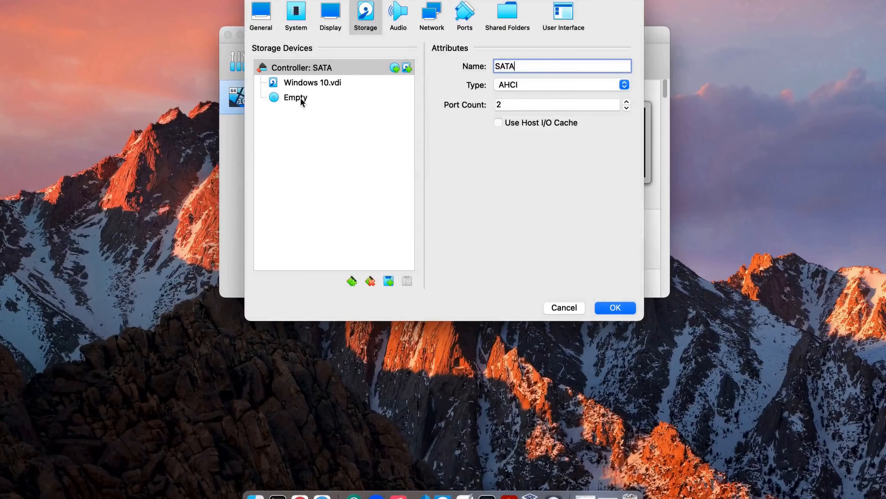
- Attach the Win10_20H2_v2_English_x64.iso disk file to the machine's empty optical drive on the SATA controller
click(301, 98)
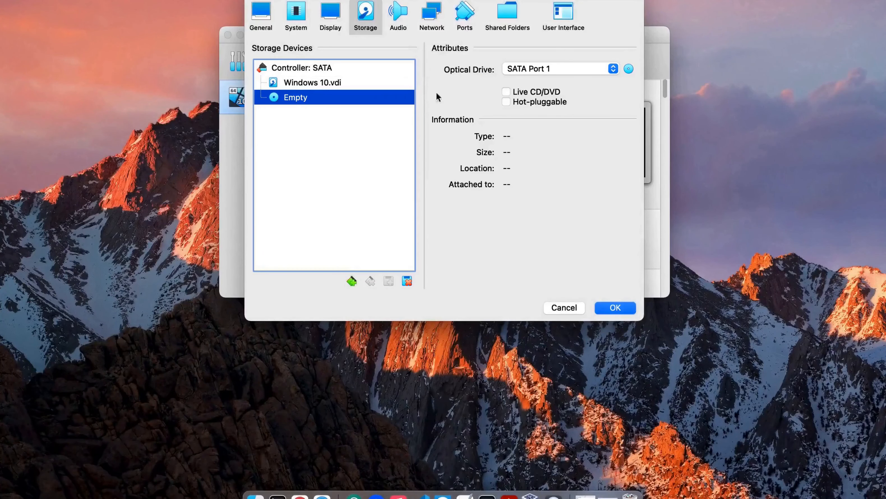
click(629, 69)
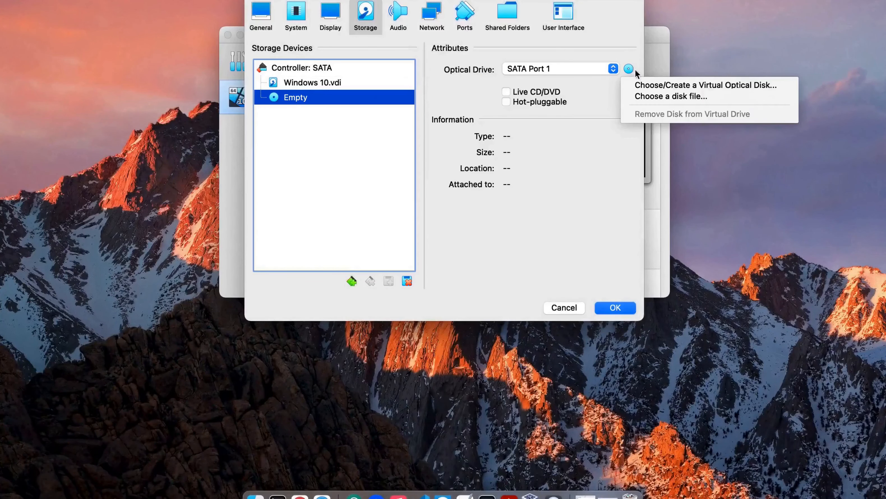
click(675, 96)
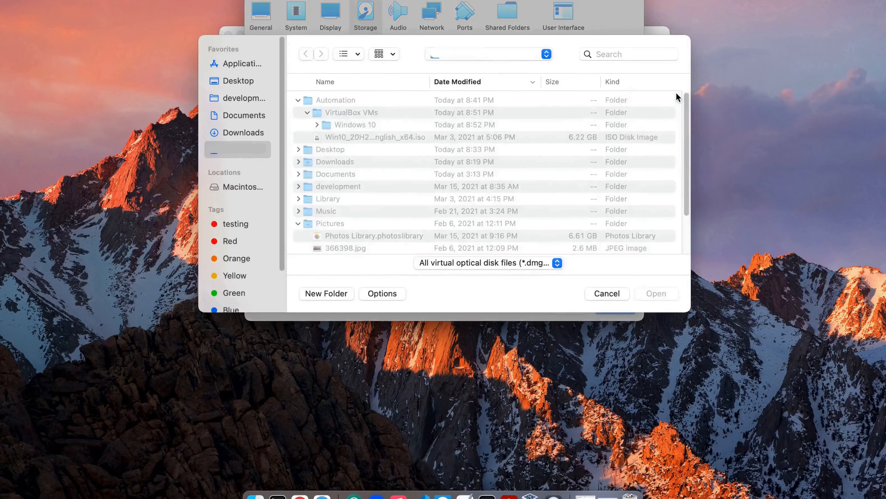
click(383, 141)
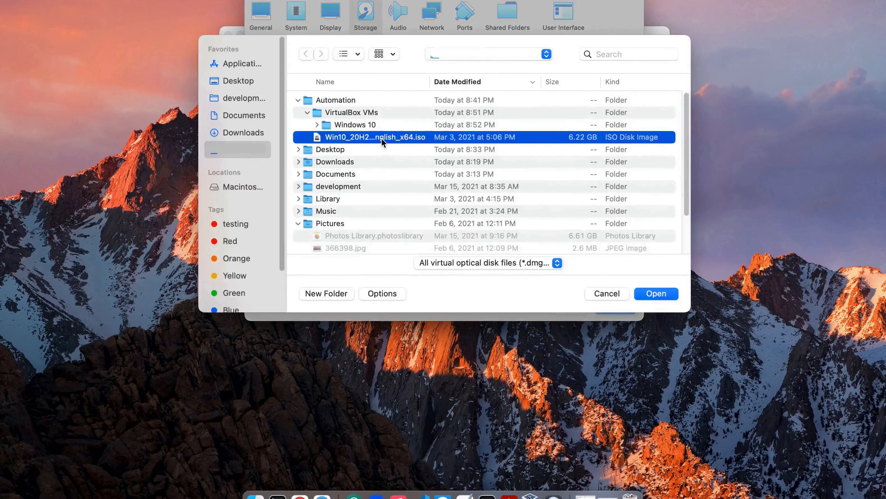
click(666, 295)
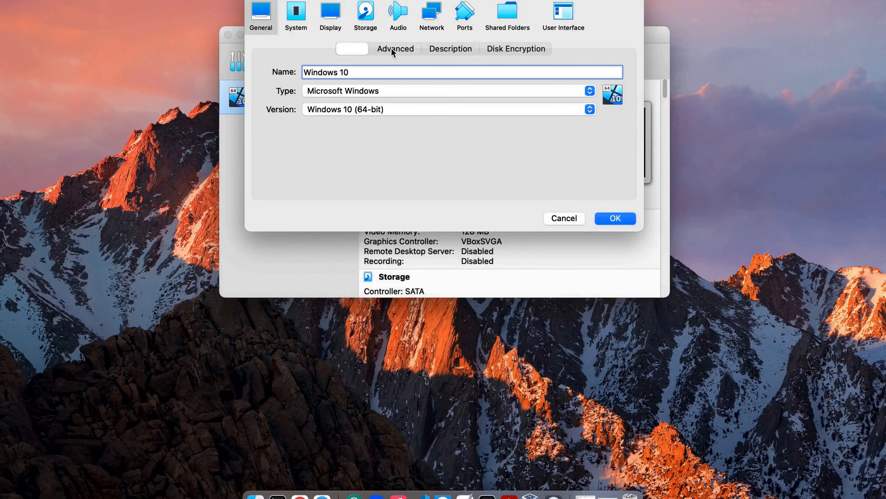
- Set both Shared Clipboard and Drag'n'Drop to Bidirectional and save the machine's settings
click(391, 48)
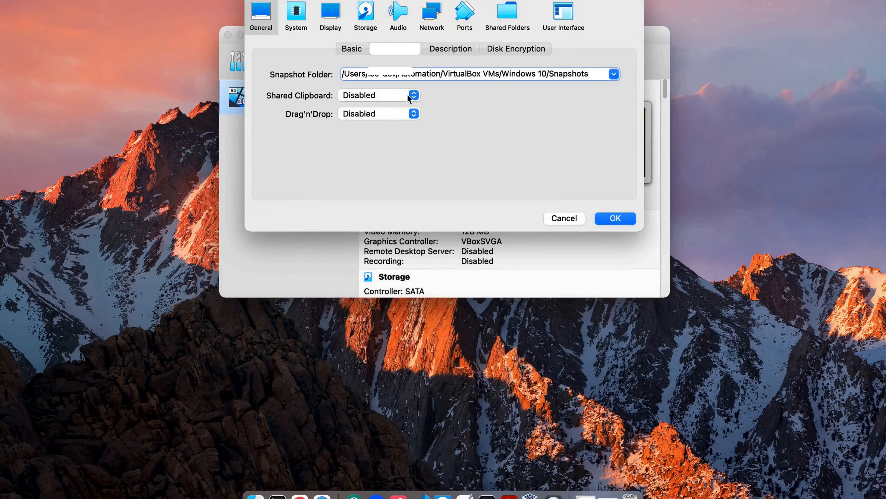
click(386, 97)
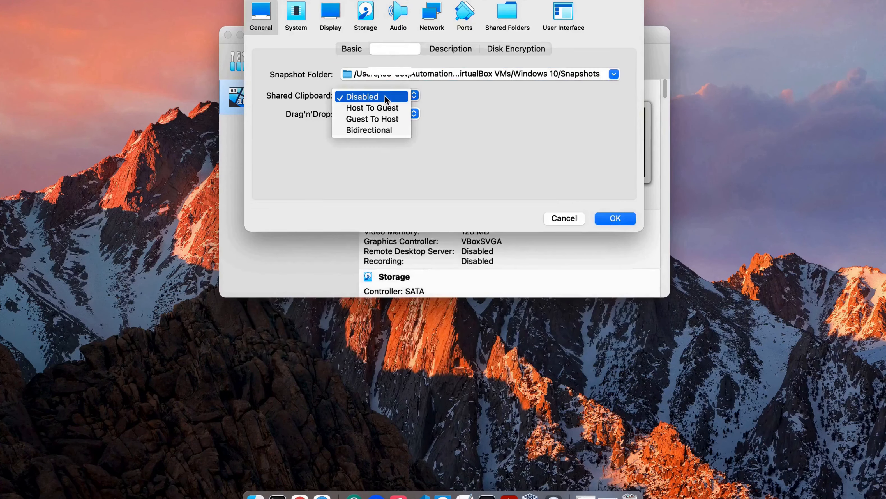
click(387, 130)
click(381, 115)
click(386, 149)
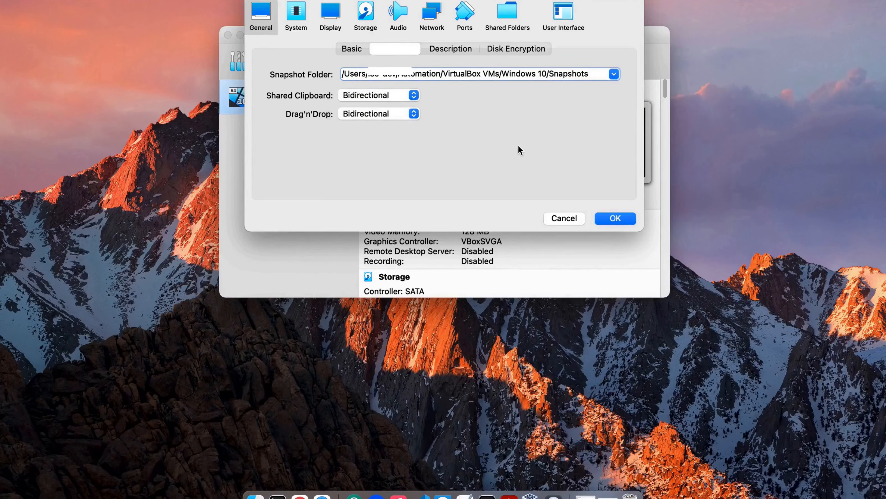
click(610, 216)
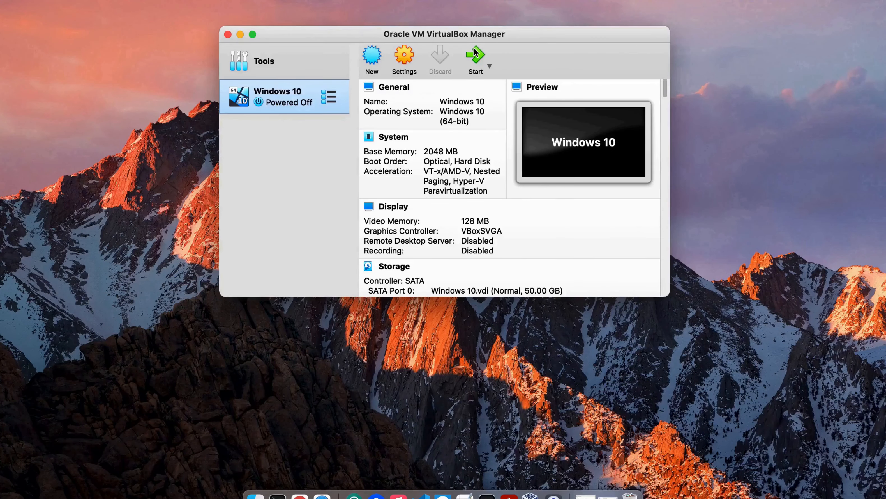
- Start the Windows 10 virtual machine with Win10_20H2_v2_English_x64.iso as its startup disk and dismiss the keyboard capture notice
click(477, 56)
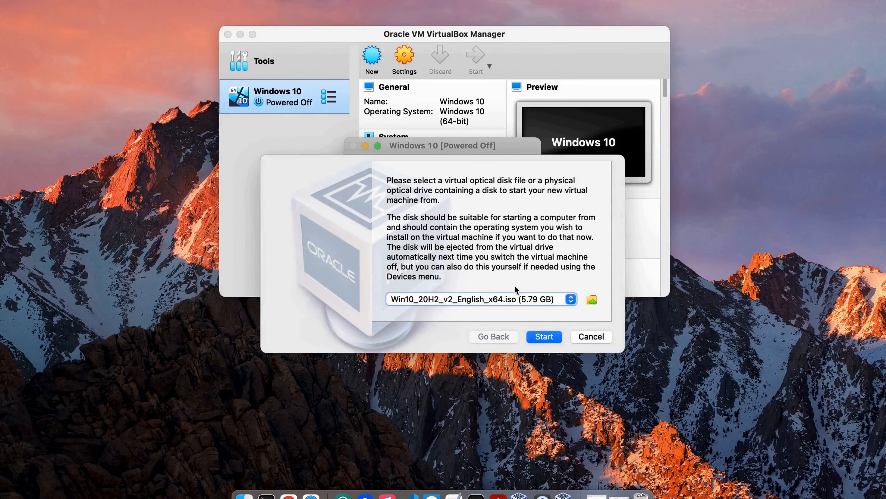
click(530, 300)
click(601, 284)
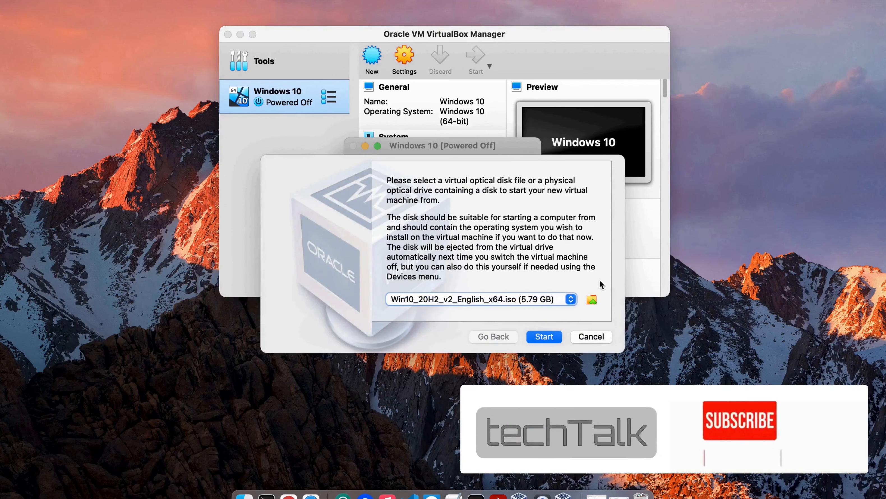
click(544, 336)
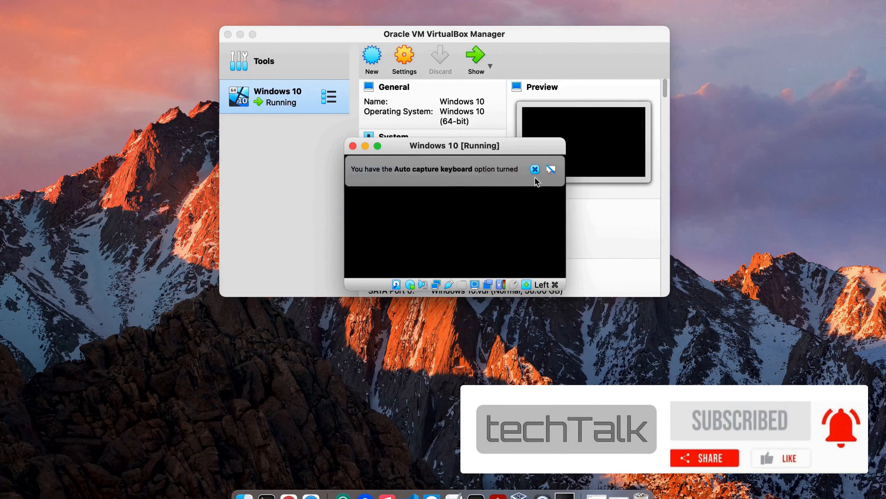
click(536, 169)
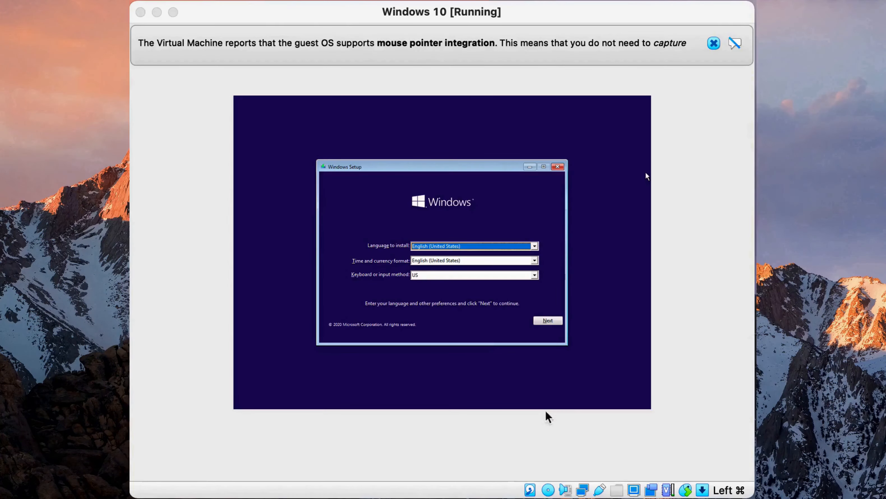
- Begin the Windows installation with English (United States) and the US keyboard, continuing without a product key
click(547, 320)
click(439, 253)
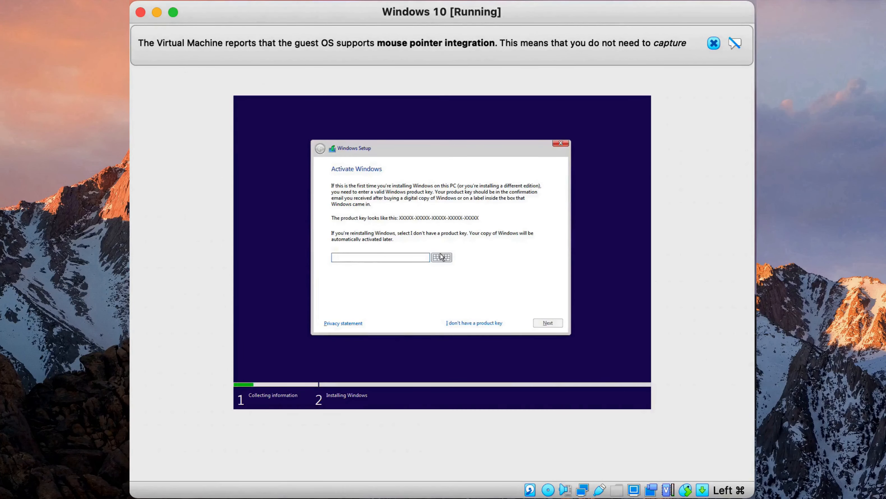
click(470, 323)
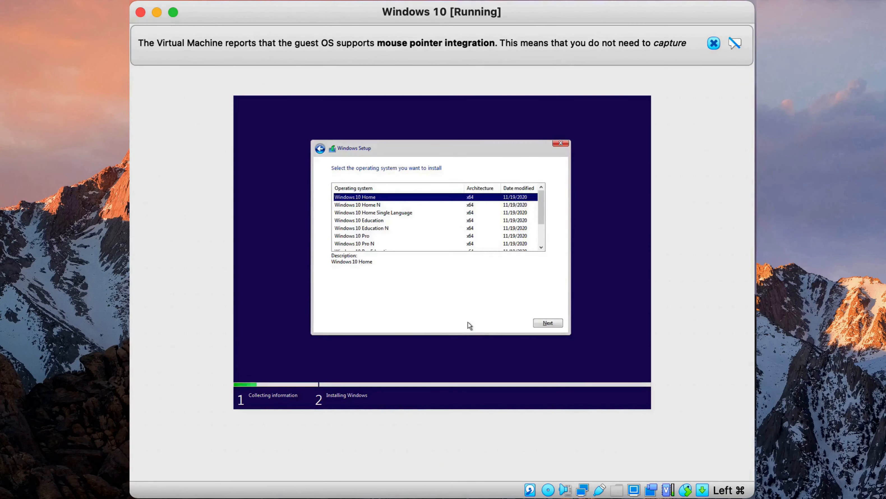
- Choose Windows 10 Pro as the operating system edition to install
click(371, 236)
scroll(438, 230, down, 1)
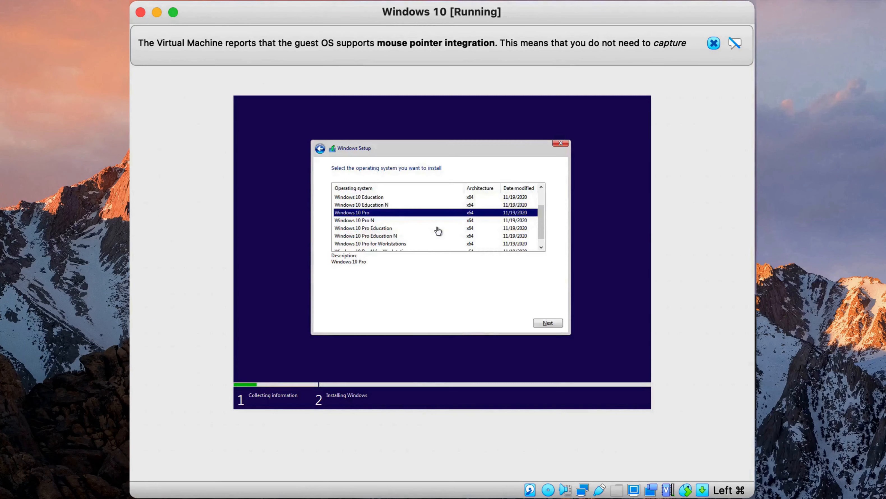
click(549, 323)
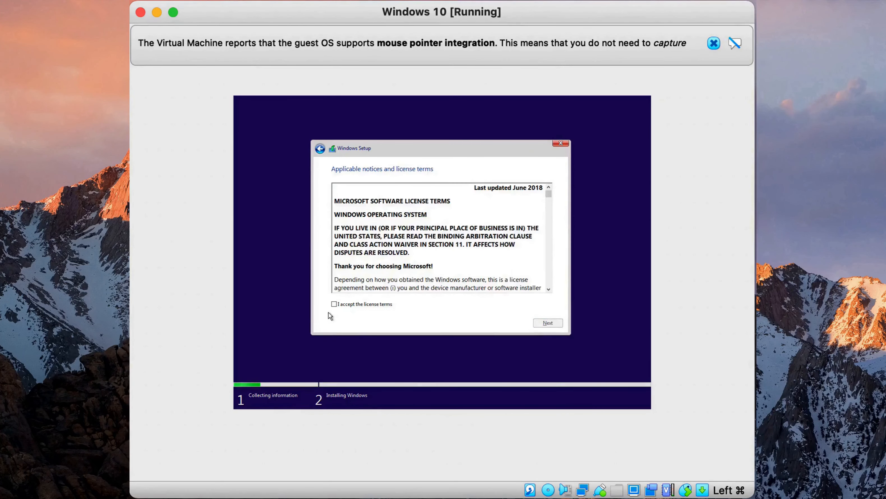
- Accept the license terms and start a custom Windows-only installation on Drive 0 Unallocated Space
click(335, 304)
click(553, 324)
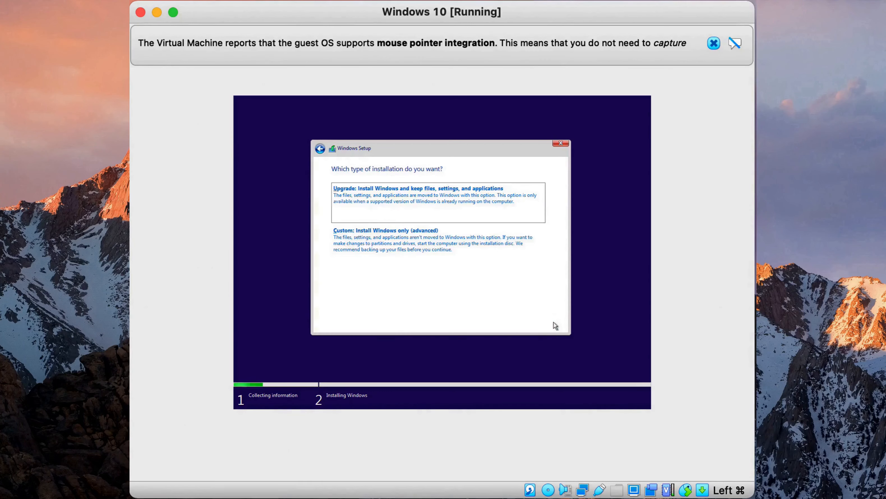
click(391, 249)
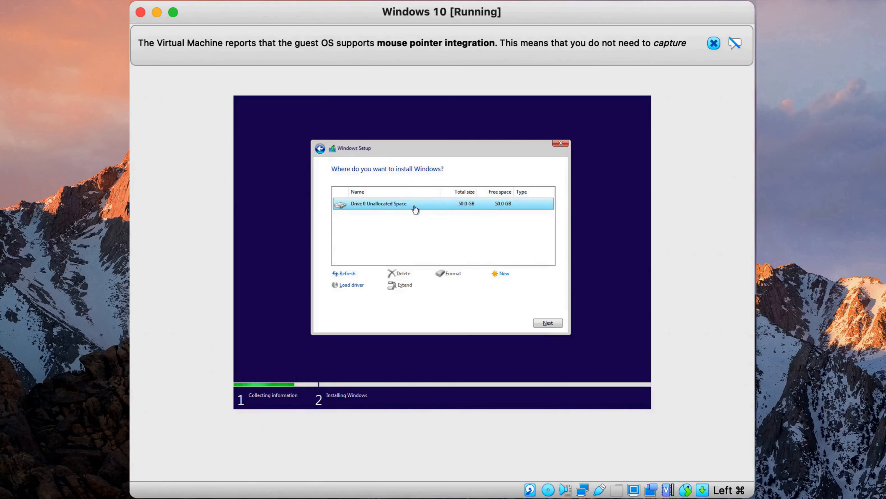
click(547, 323)
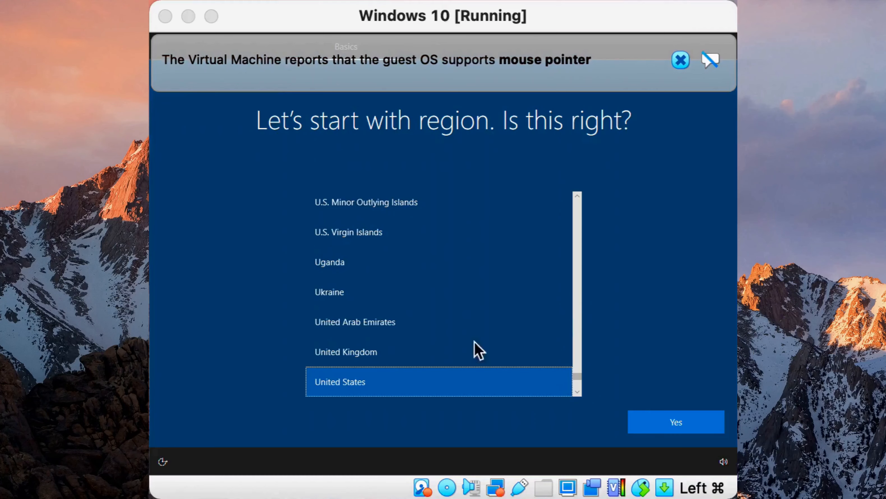
- Confirm the United States region and US keyboard layout without adding a second layout, and dismiss the mouse pointer integration notice
click(475, 350)
click(670, 425)
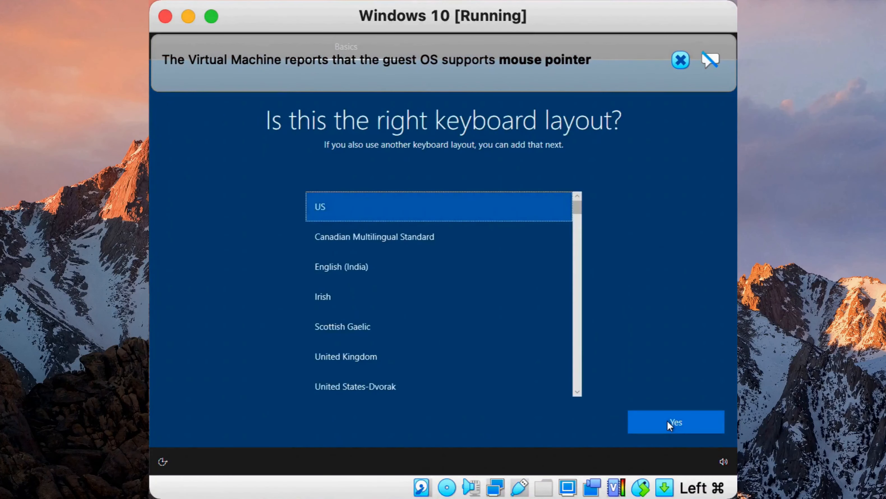
click(668, 422)
click(690, 426)
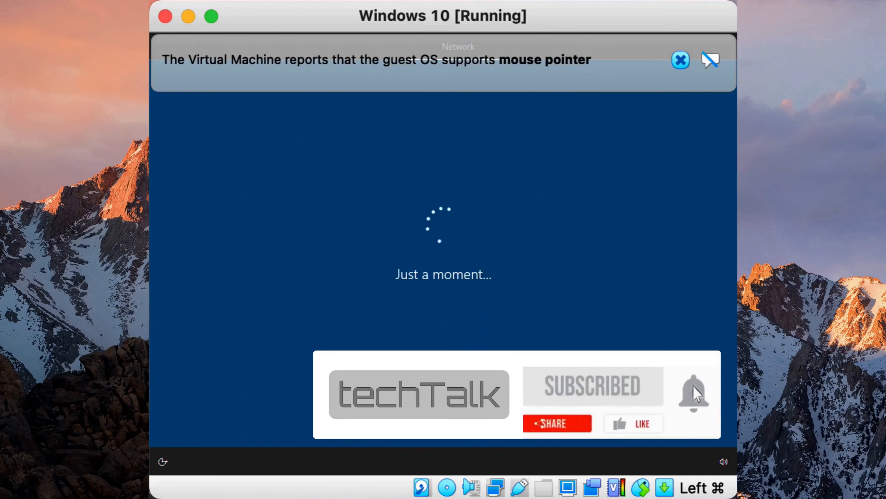
click(681, 60)
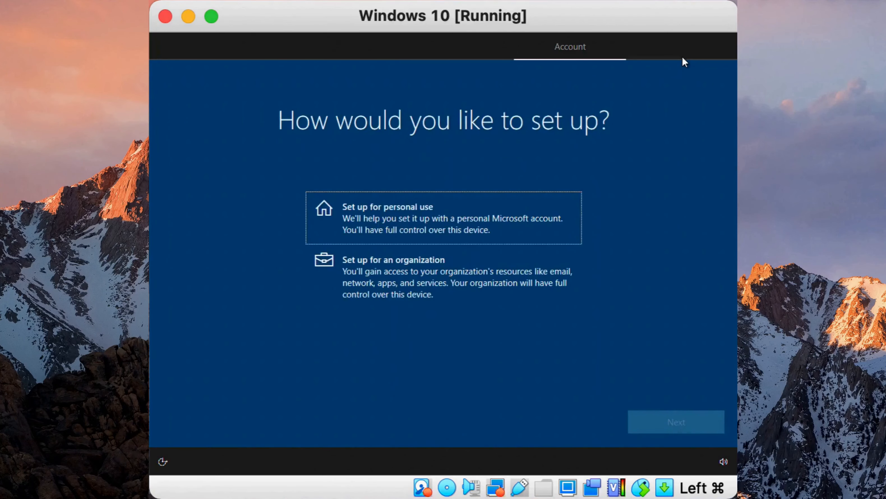
- Set up Windows for personal use with an offline account and the limited experience
click(407, 231)
click(685, 420)
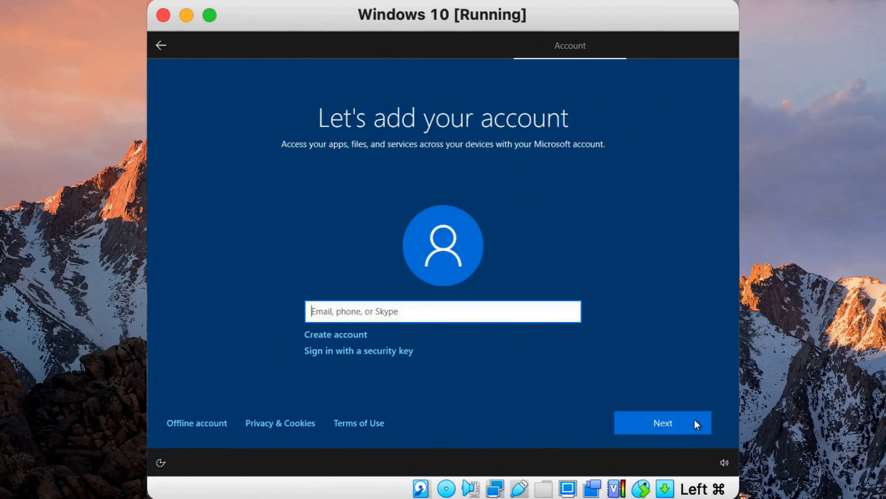
click(181, 425)
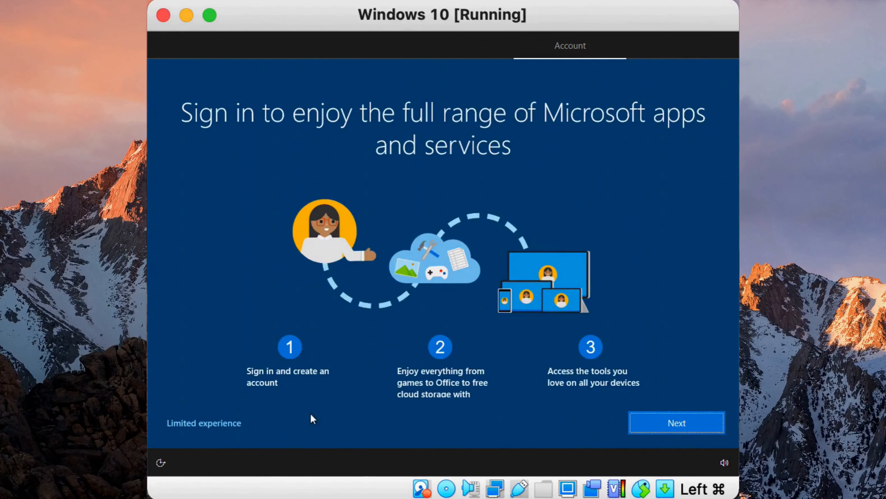
click(204, 424)
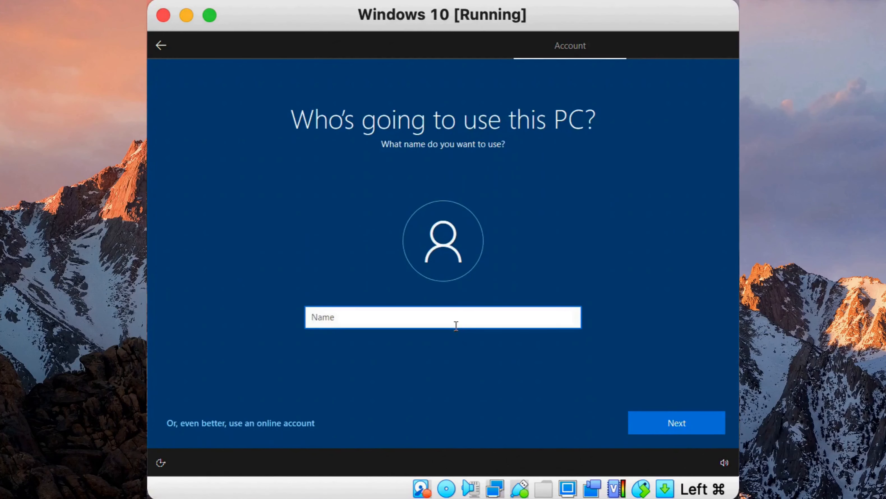
- Name the local account Owner and leave its password blank
text(Owner)
click(657, 424)
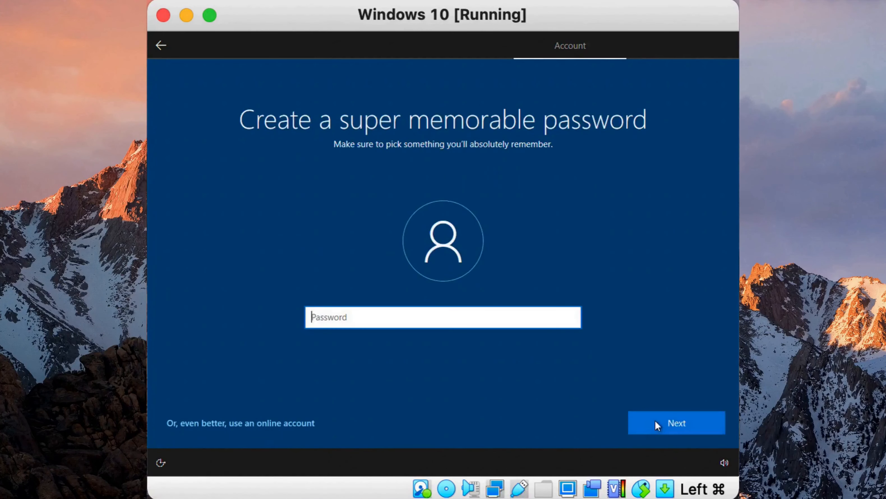
click(667, 422)
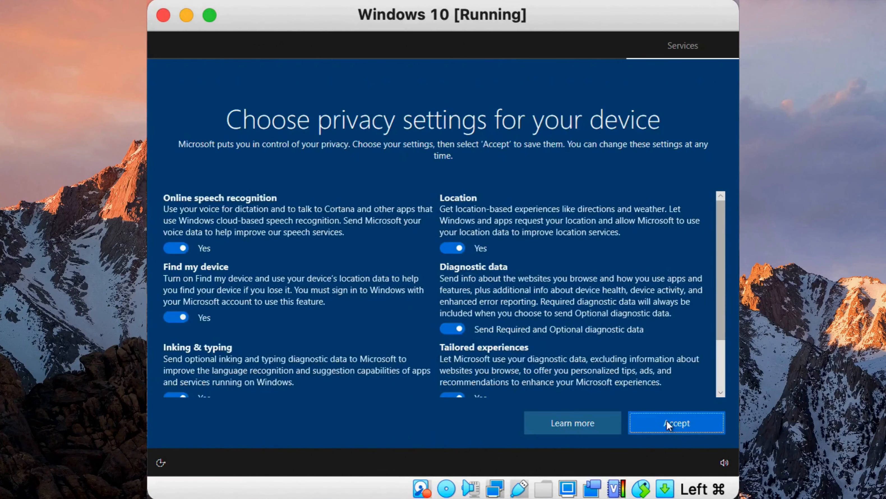
- Accept the default device privacy settings and decline the remaining optional service offer
scroll(556, 347, down, 3)
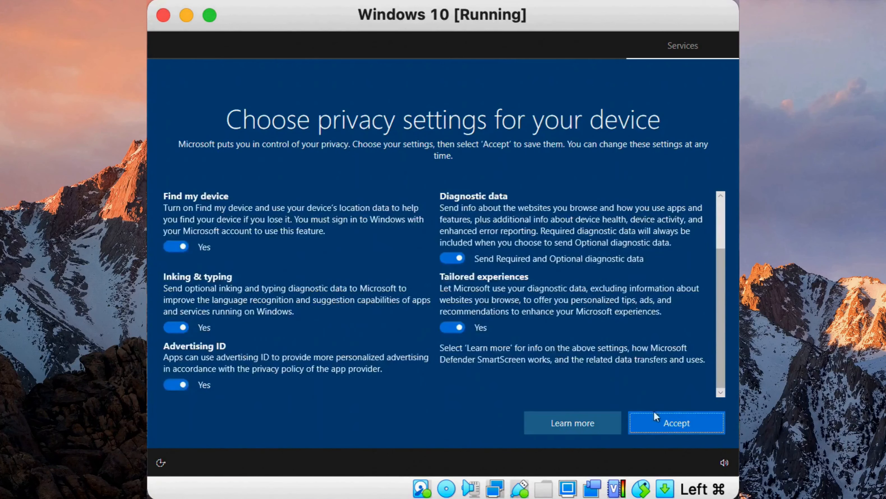
click(656, 418)
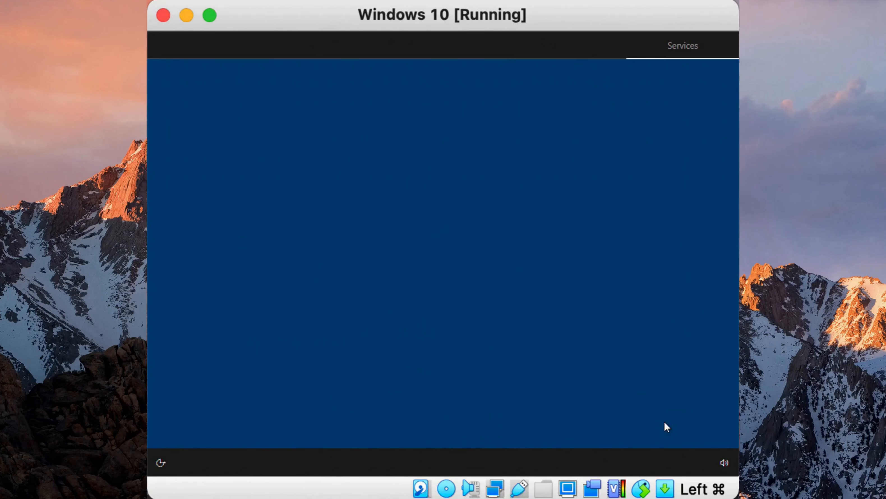
click(586, 416)
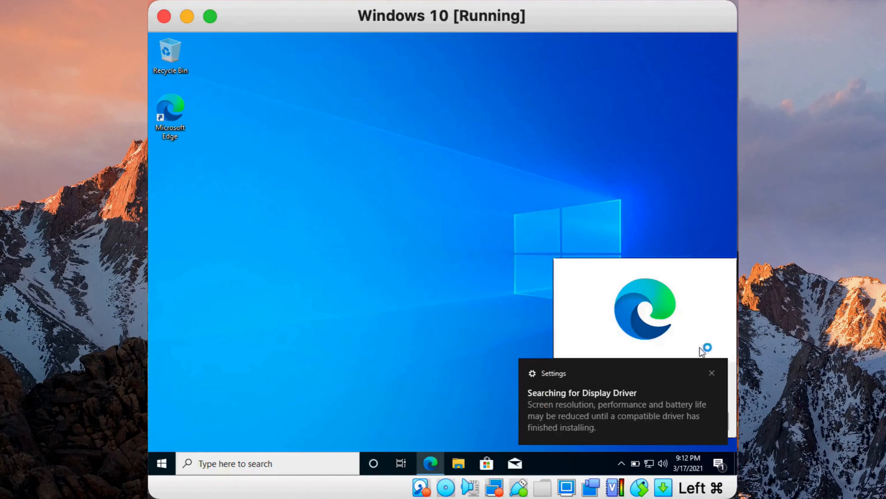
- Complete the Microsoft Edge first-run setup without signing in and close the browser
click(618, 420)
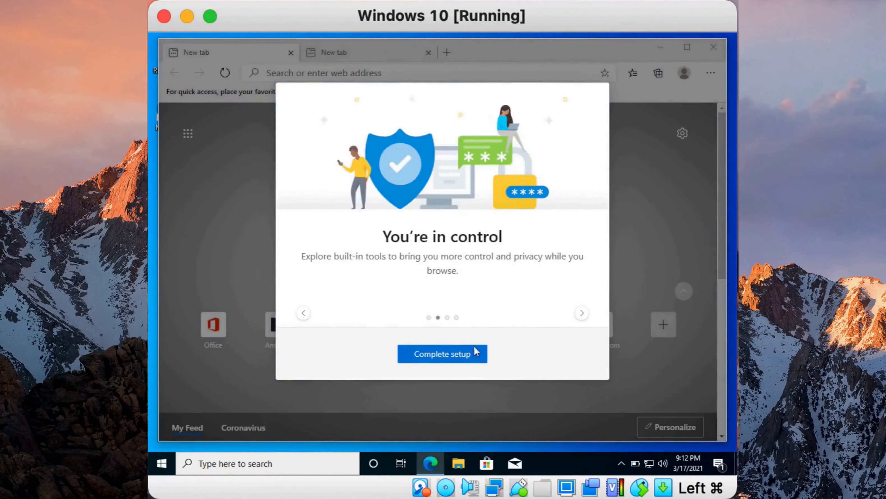
click(433, 361)
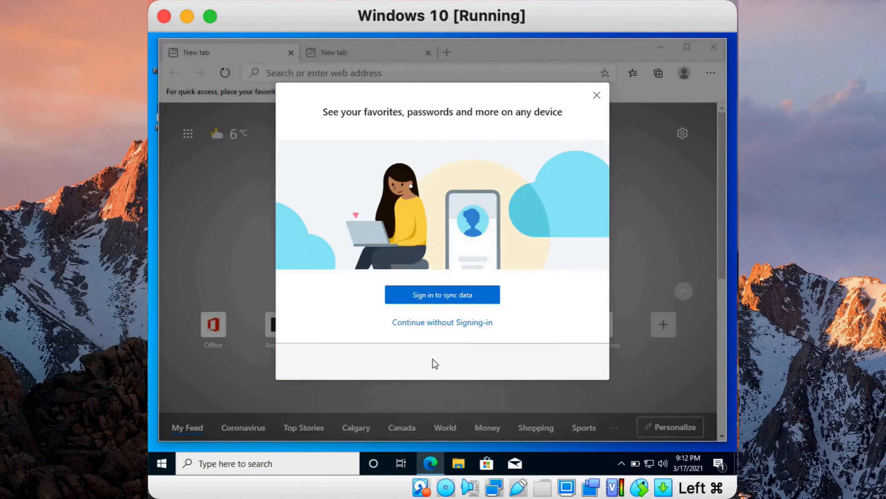
click(597, 95)
click(714, 47)
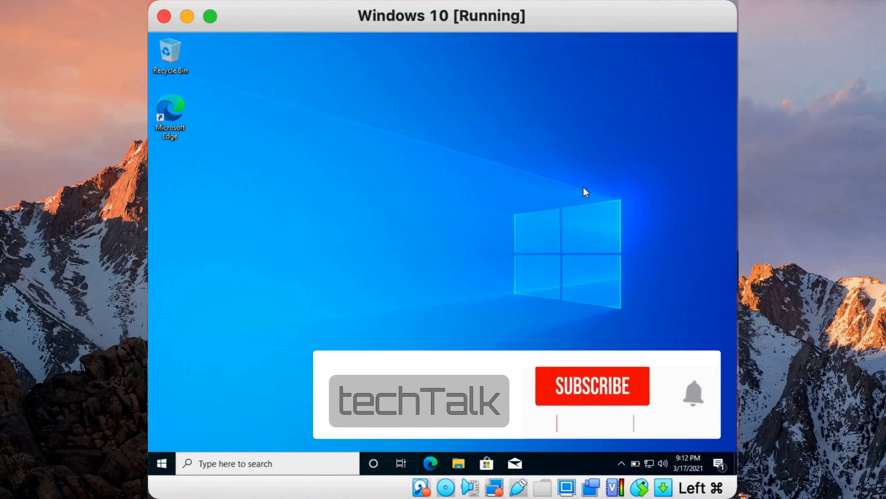